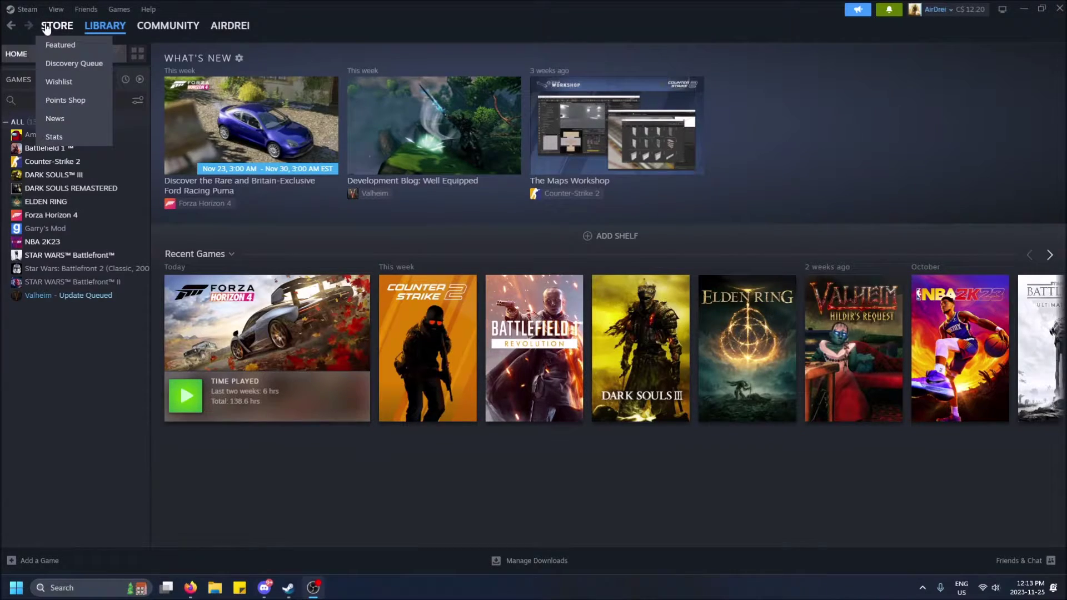
Step: Go to the library and switch the game list's ready-to-play filter on and back off
click(64, 28)
click(105, 25)
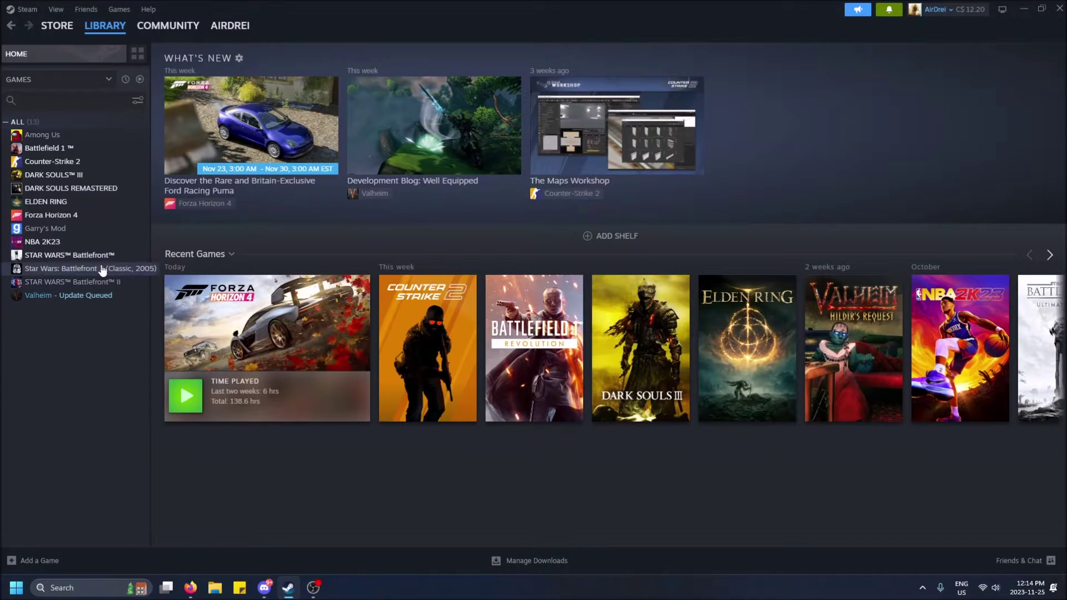
click(140, 79)
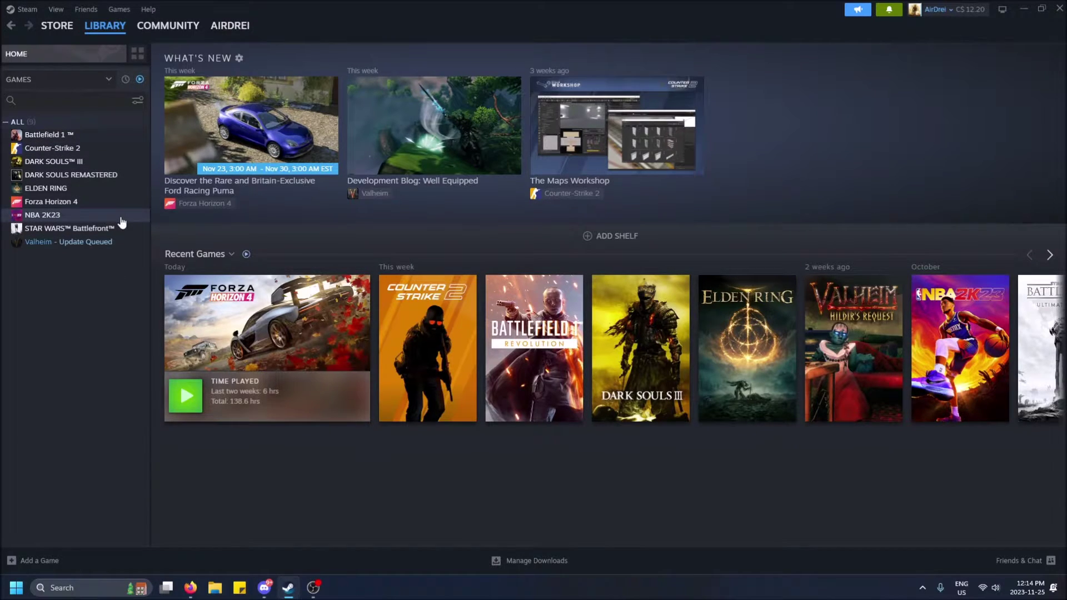
click(140, 79)
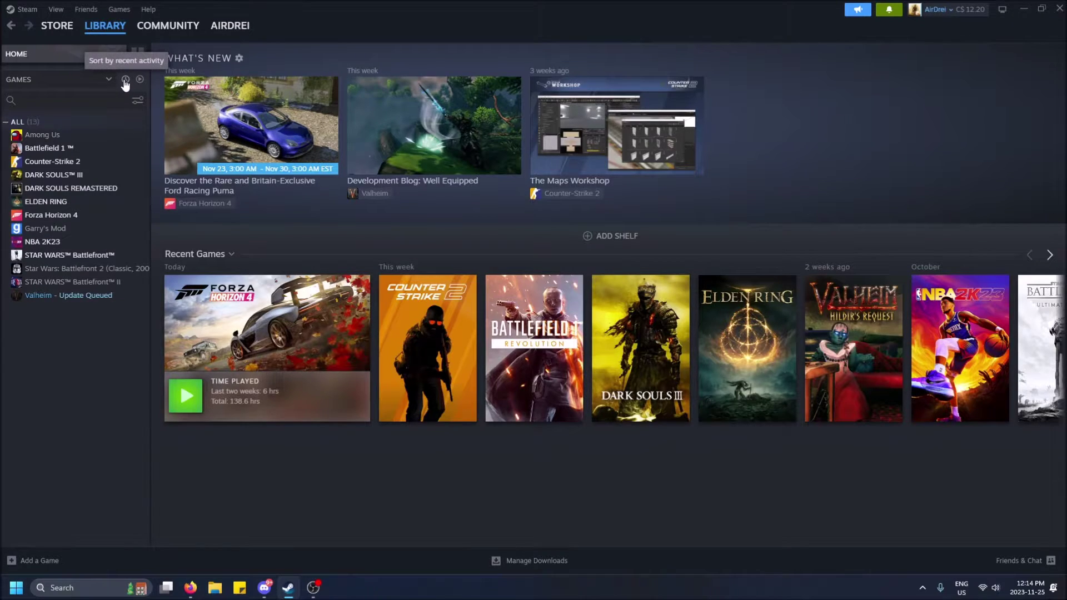
Step: Sort the game list by recent activity and collapse every group except Recent
click(125, 81)
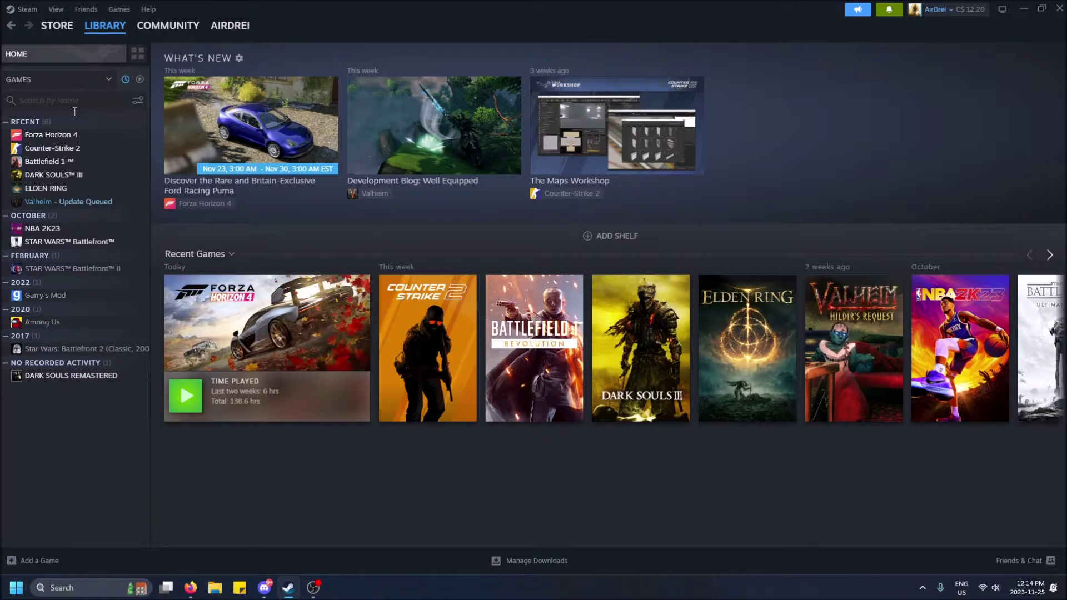
click(5, 123)
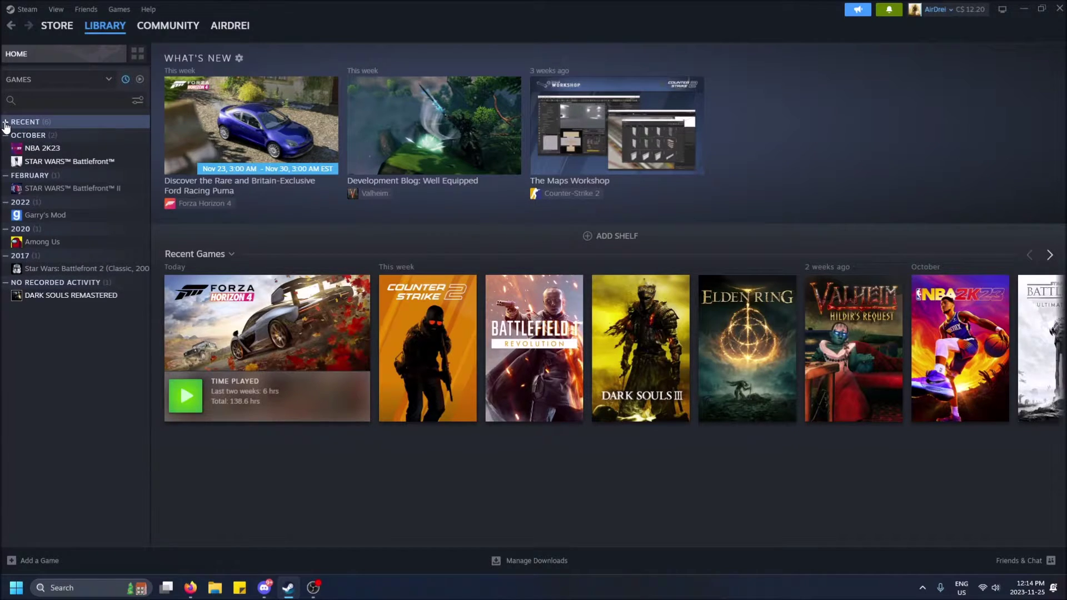
click(5, 122)
click(6, 220)
click(7, 232)
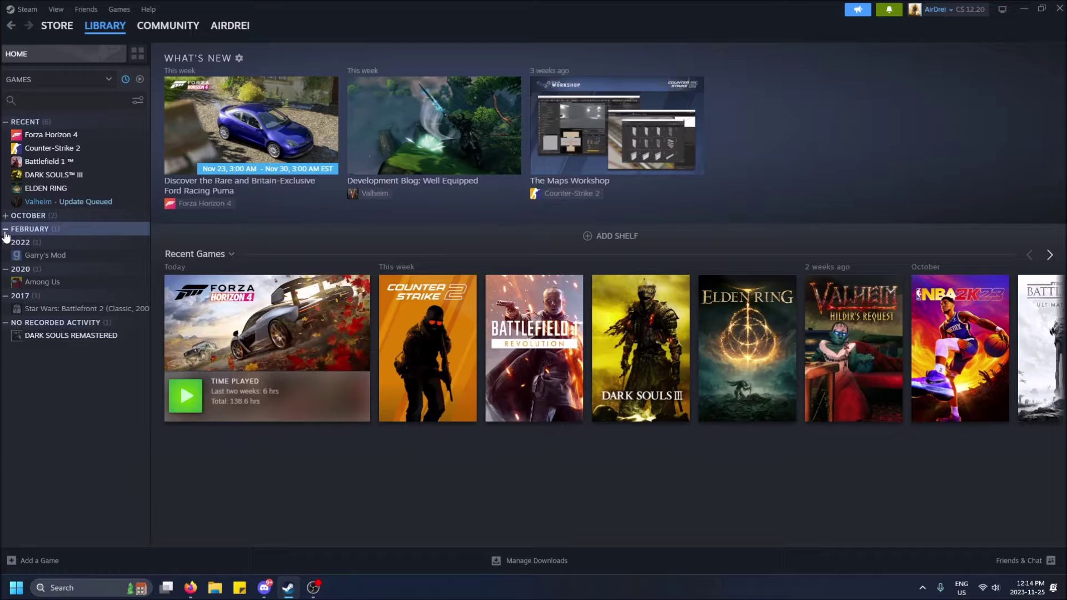
click(8, 246)
click(8, 257)
click(7, 270)
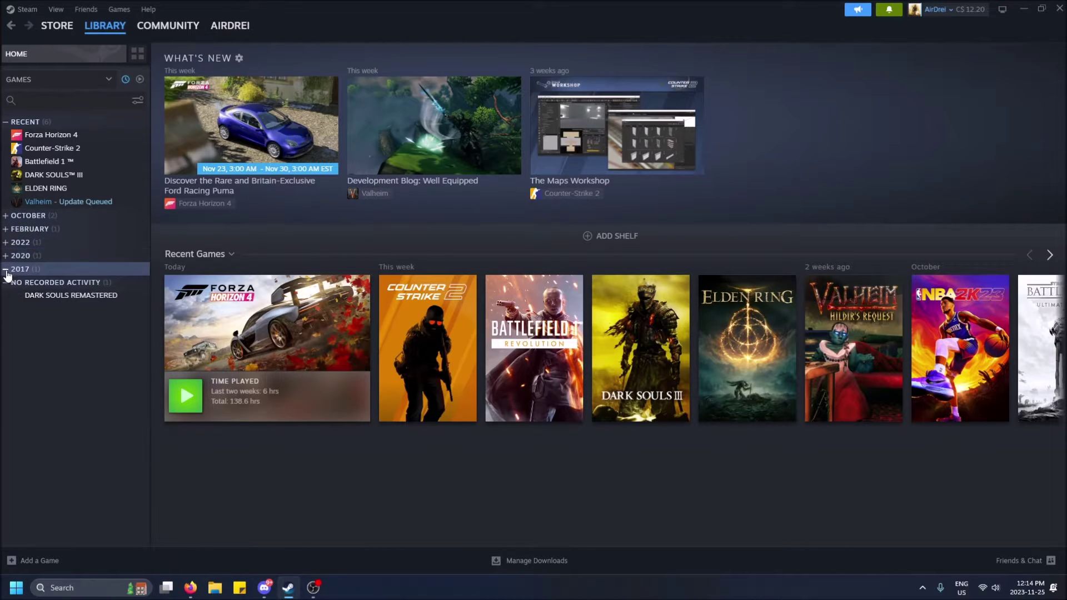
click(6, 283)
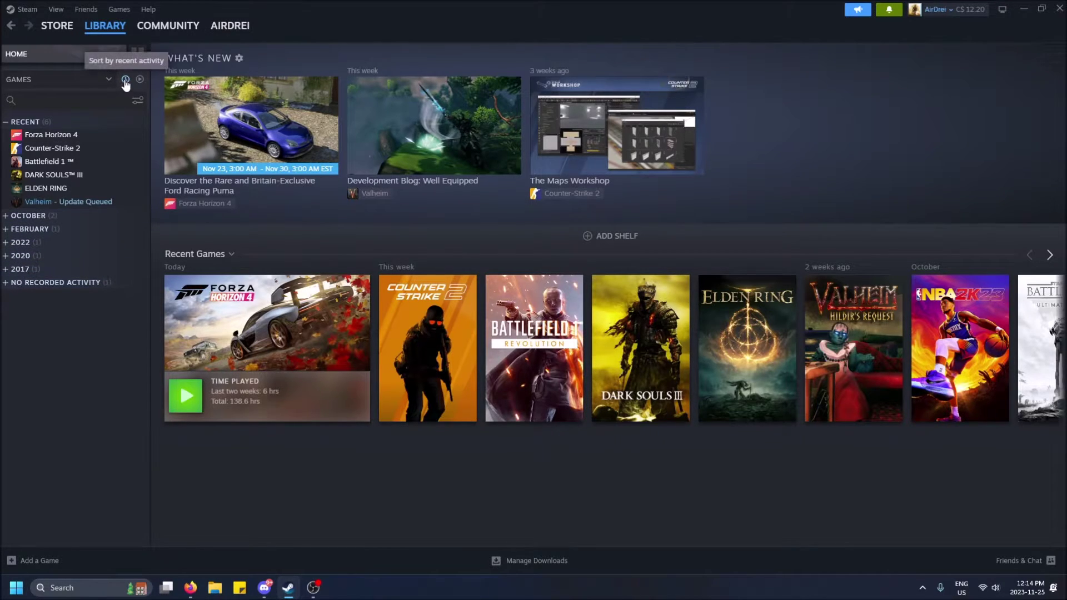
Step: Turn off sorting by recent activity and disable grouping by collection in the game list
click(126, 81)
click(105, 79)
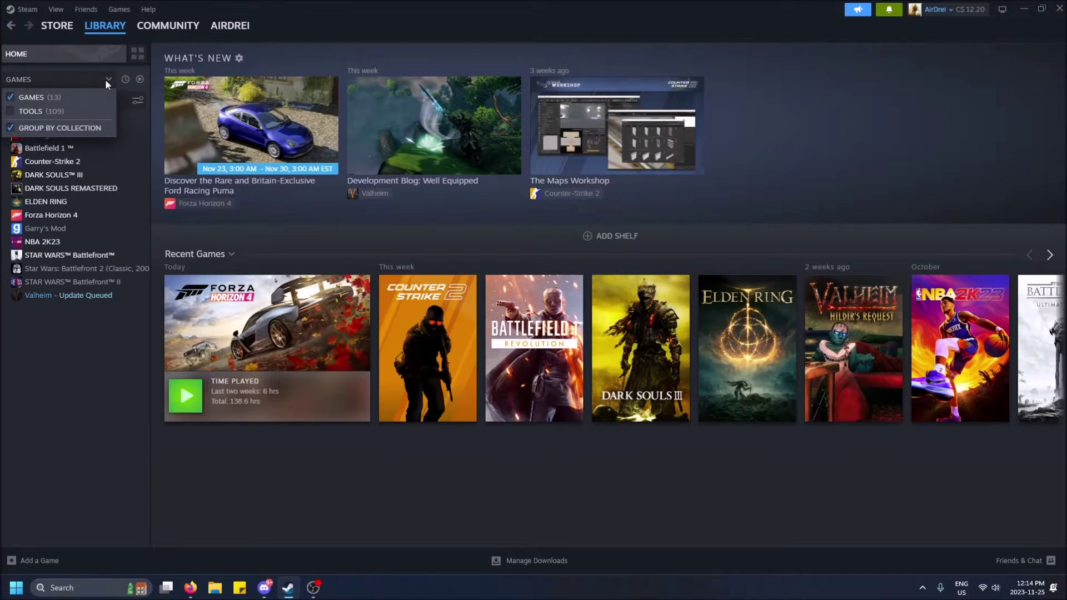
click(12, 128)
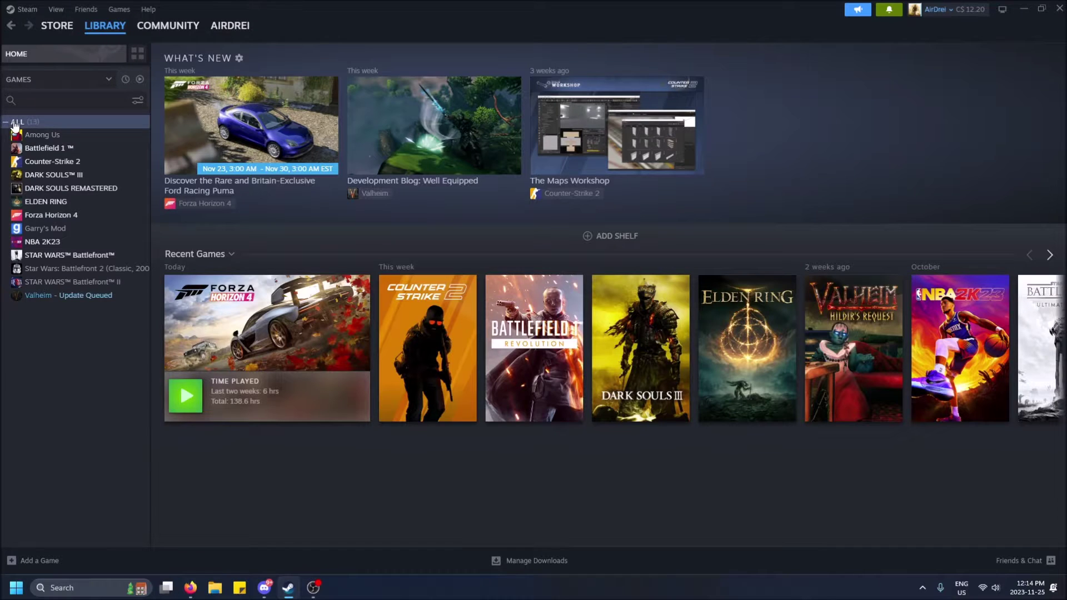
Step: Switch recent-activity sorting on and off again, and re-enable grouping by collection
click(125, 80)
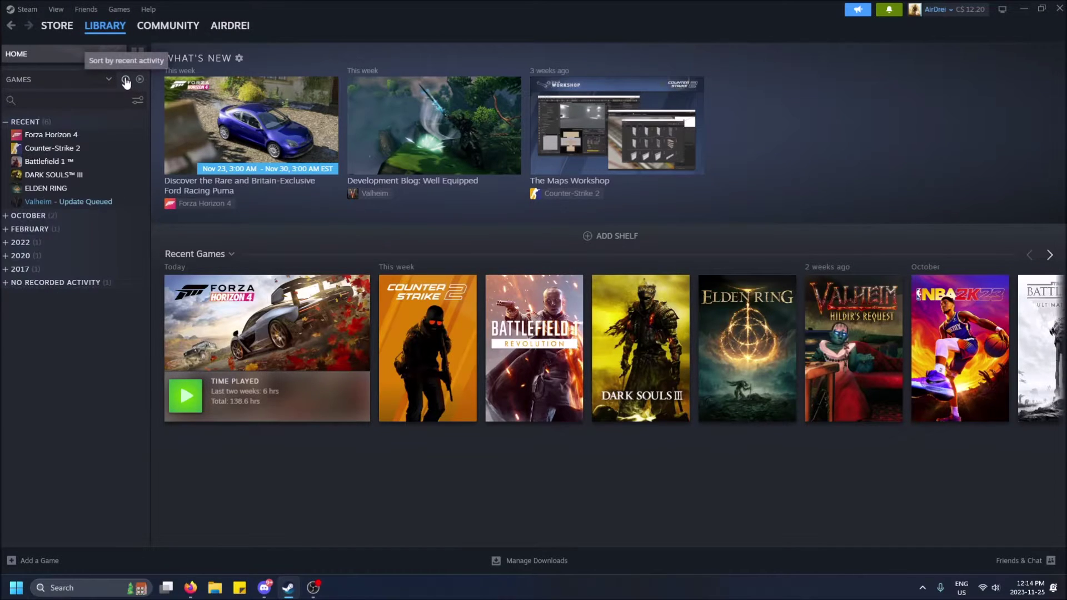
click(126, 80)
click(61, 79)
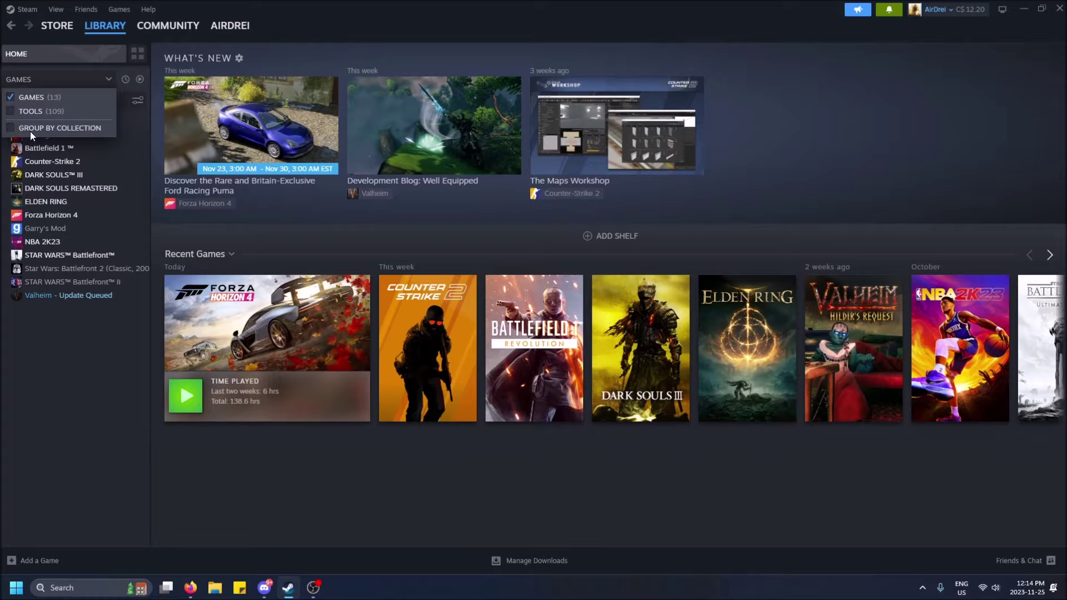
click(11, 132)
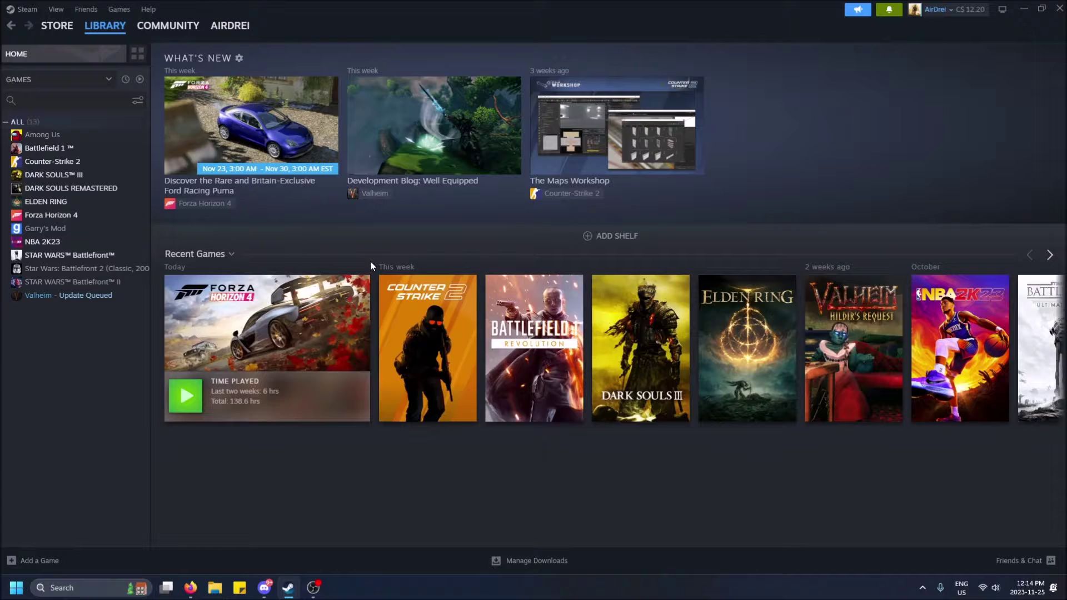
Step: Add a new shelf to the library home and set it to show All
click(616, 236)
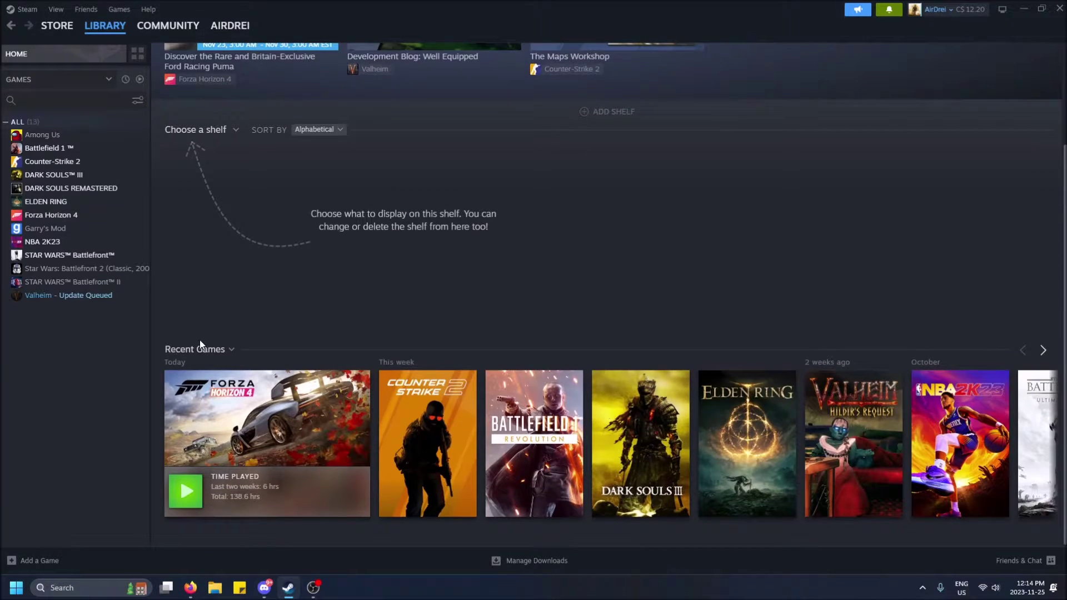
click(205, 132)
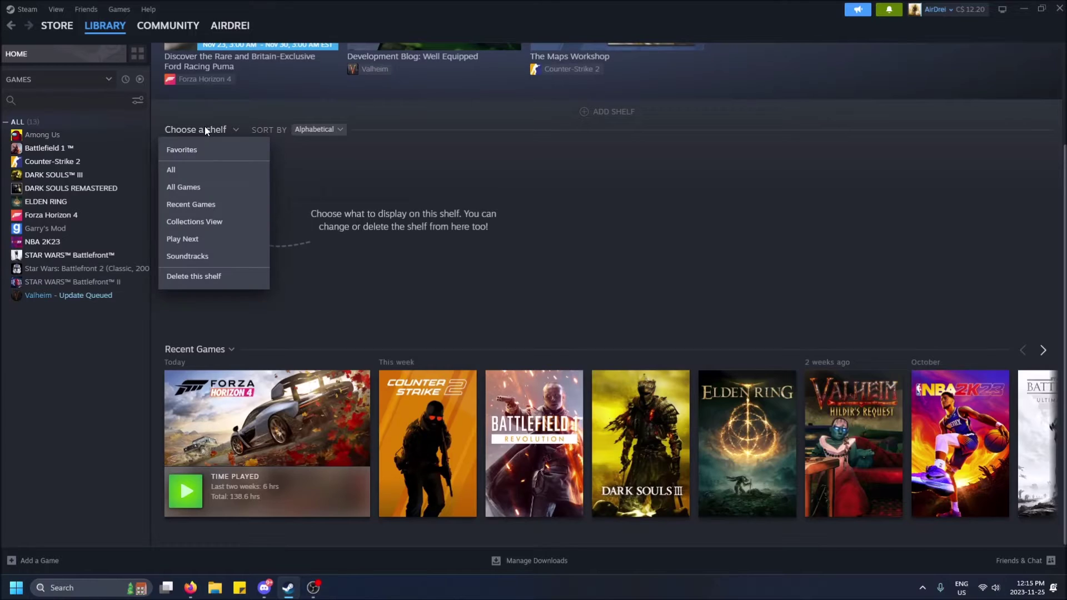
click(191, 169)
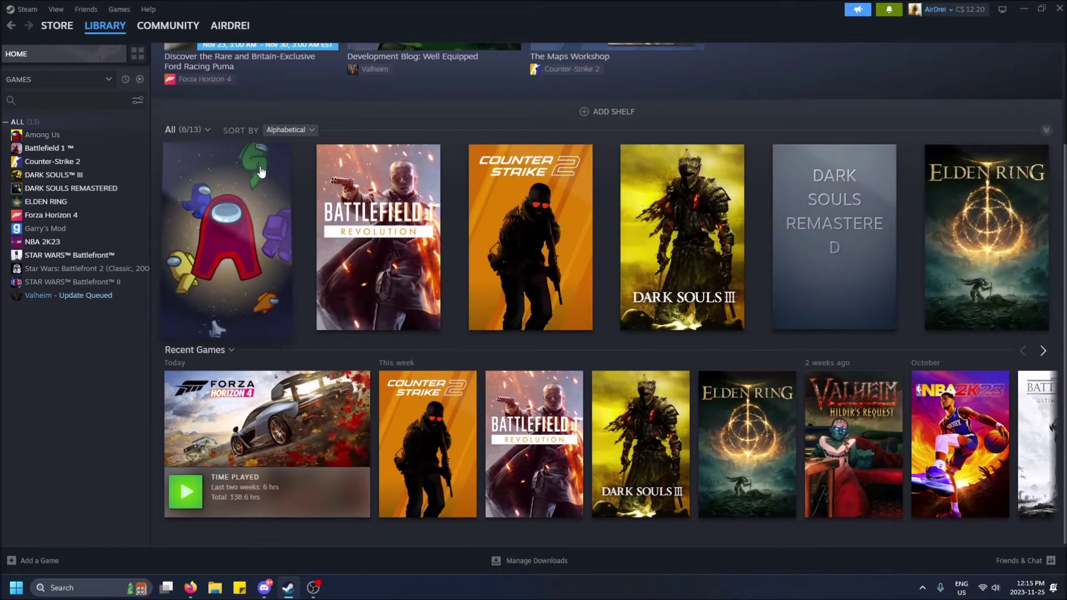
Step: Switch the new shelf to All Games and back to All
click(186, 132)
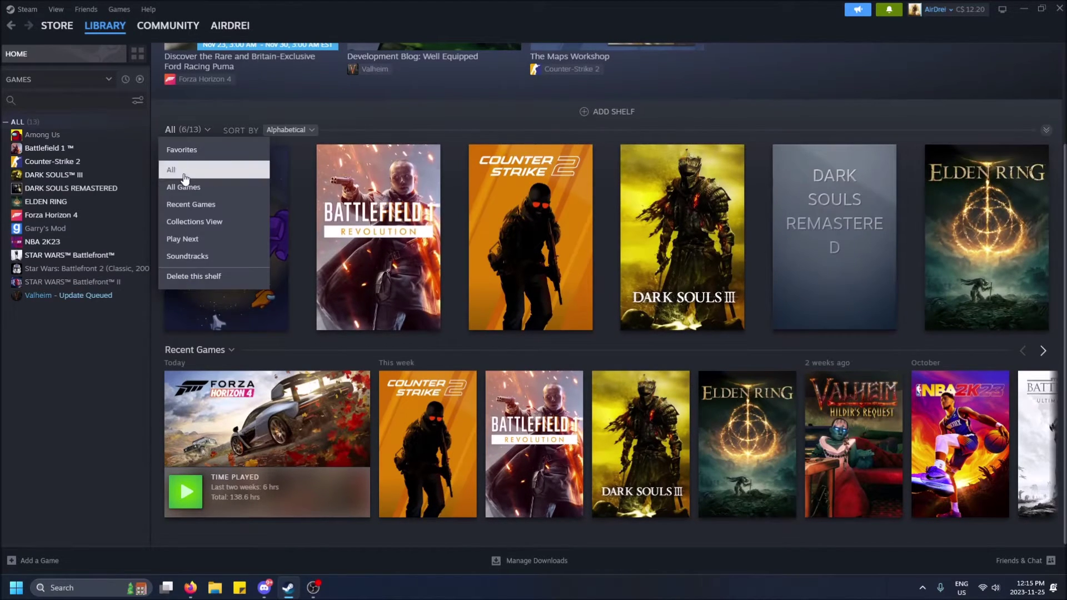
click(183, 187)
click(191, 131)
click(192, 168)
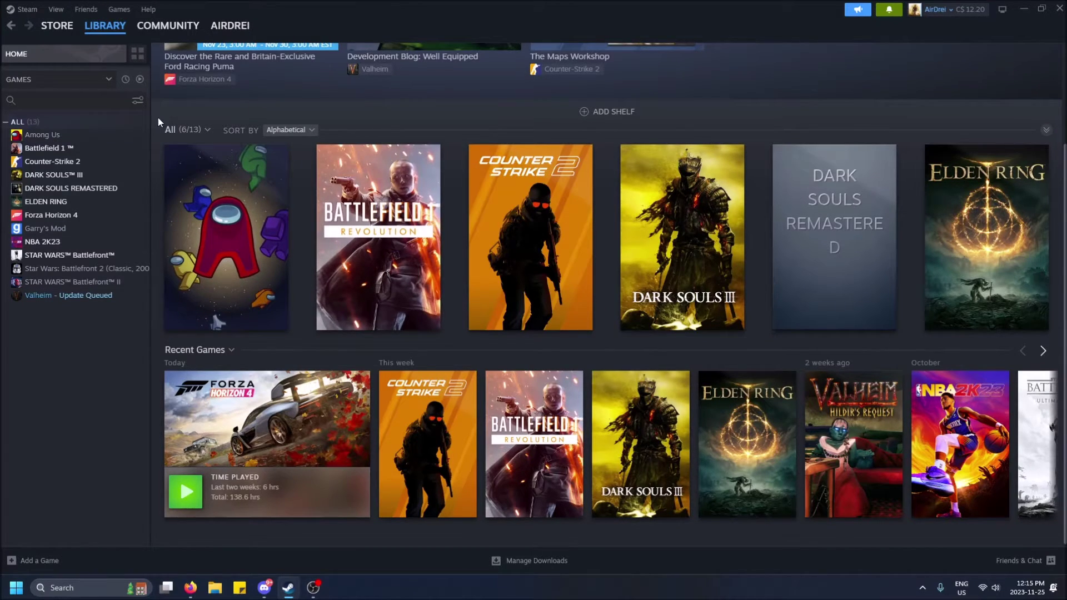
Step: Change the new shelf to Favorites, and after that to Recent Games
click(183, 130)
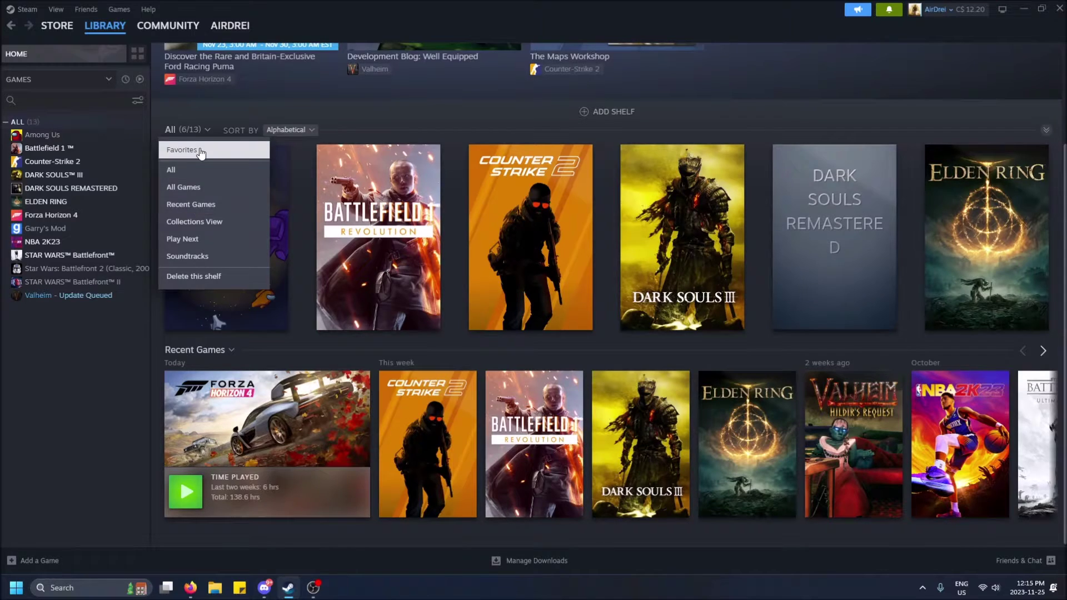
click(195, 149)
click(195, 131)
click(192, 205)
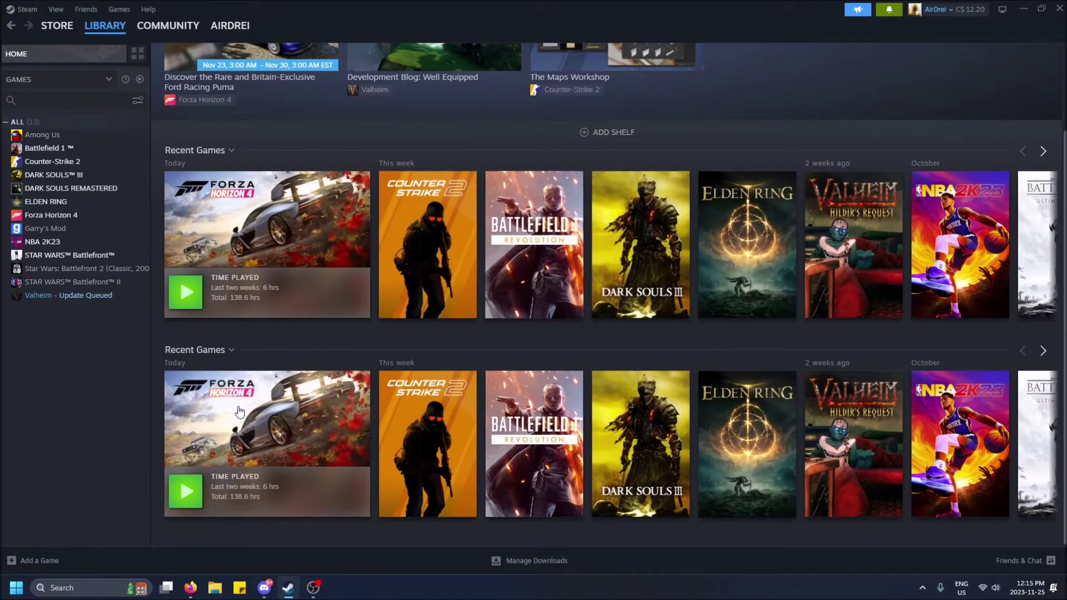
Step: Change the upper Recent Games shelf to Collections View, and after that to Play Next
click(170, 153)
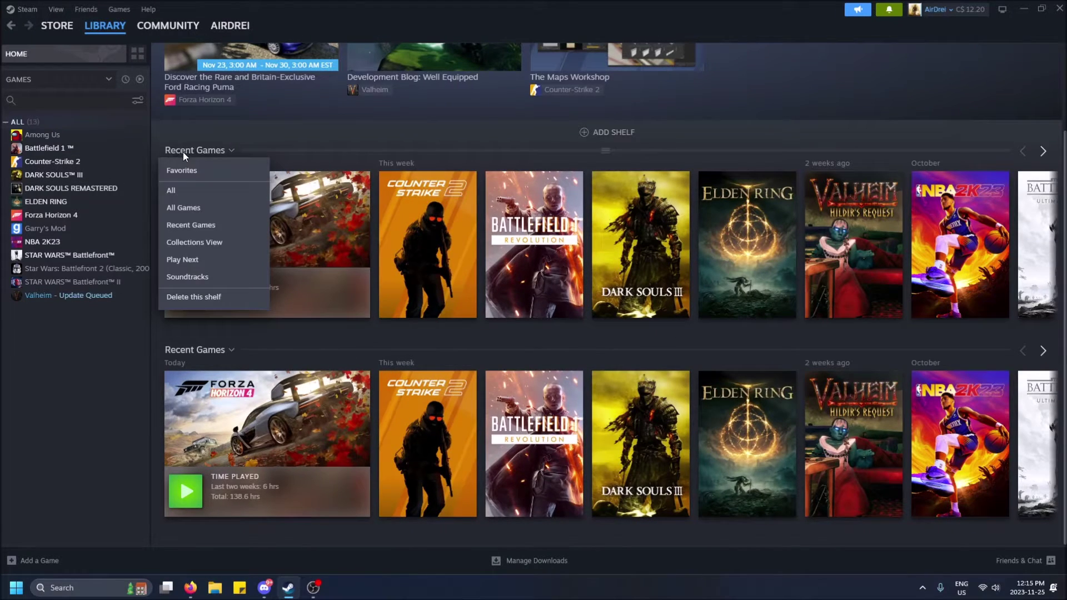
click(193, 242)
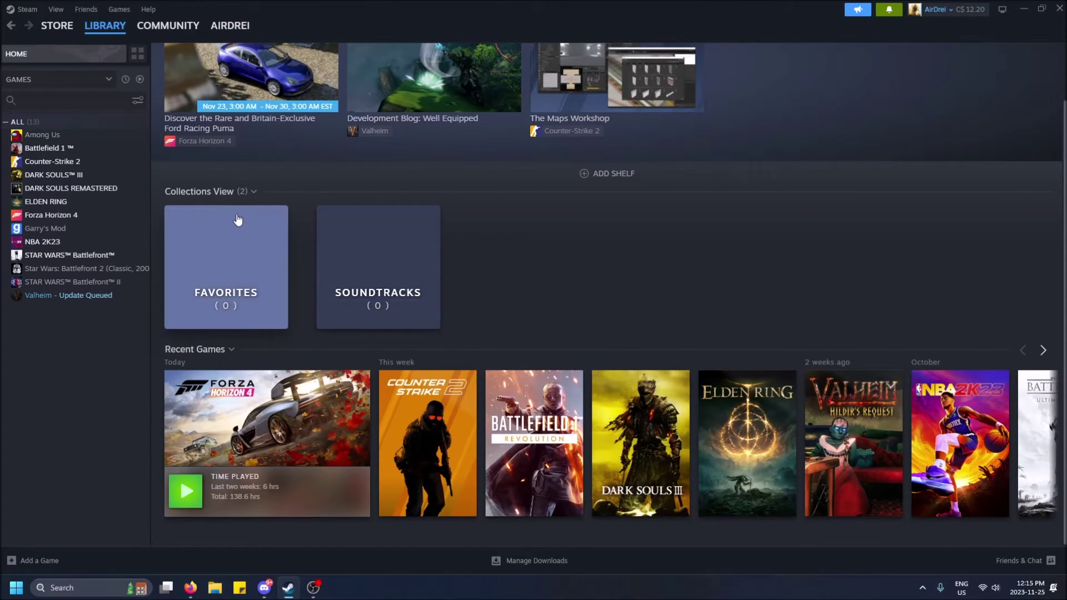
click(245, 192)
click(210, 302)
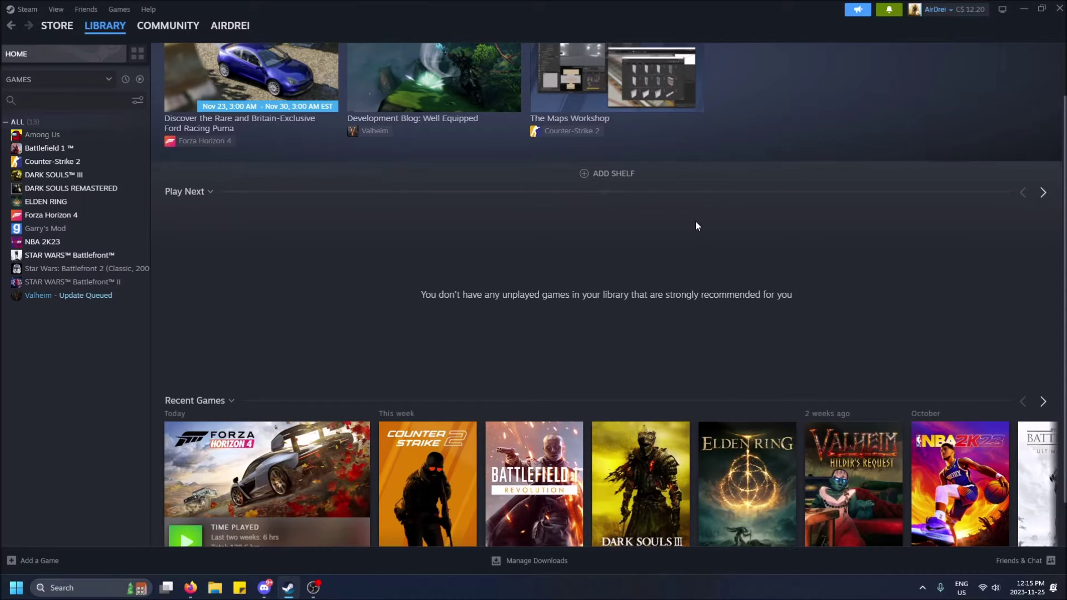
Step: Add DARK SOULS III to a new standard collection named TESTING COLLECTION
right_click(55, 174)
mouse_move(108, 221)
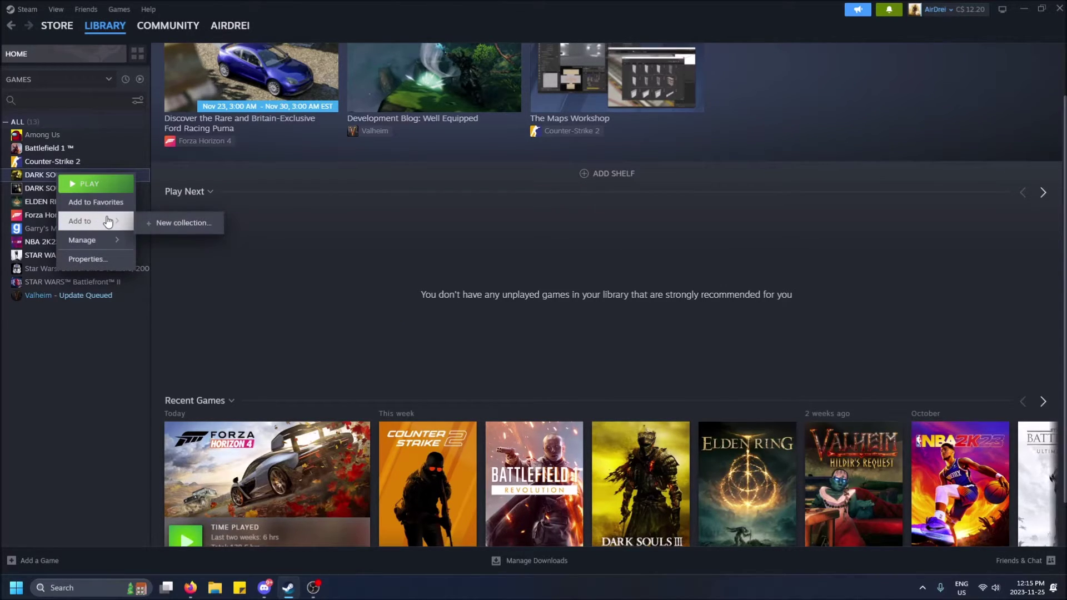
click(180, 225)
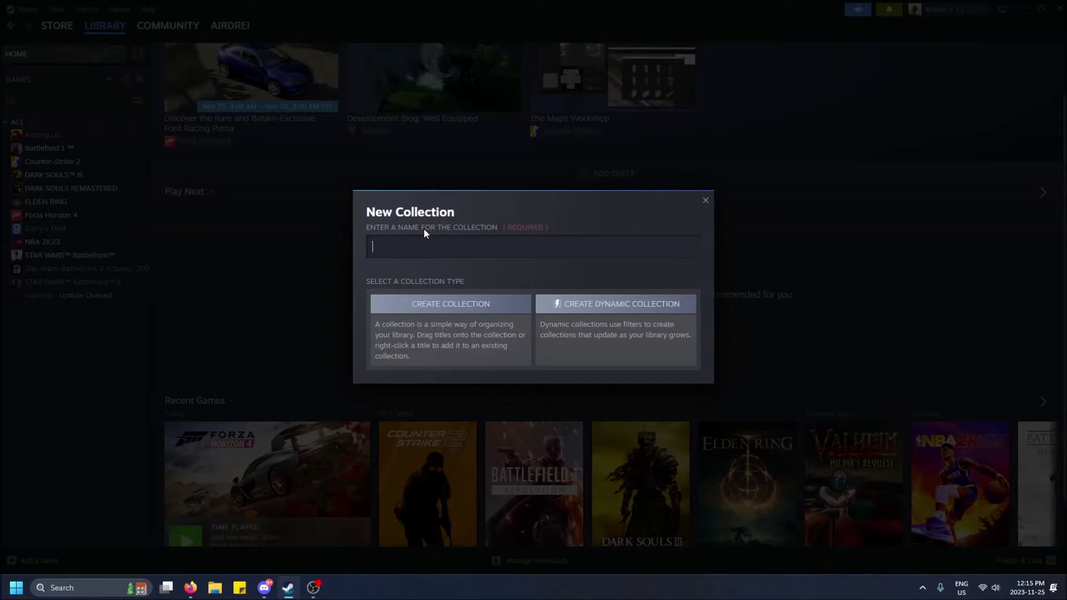
text(TESTING COLLECTION)
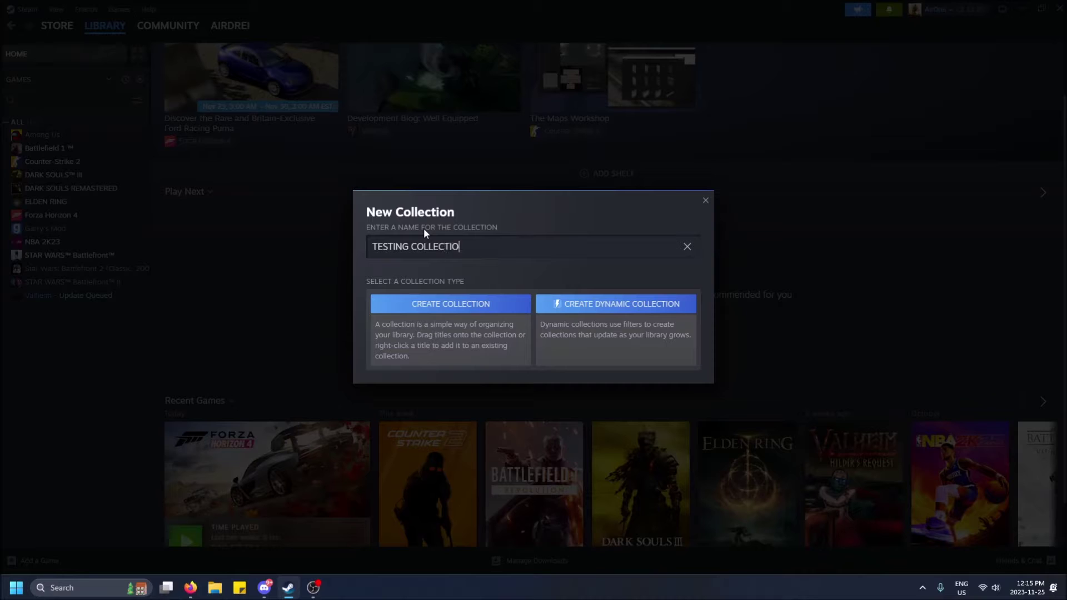
click(482, 305)
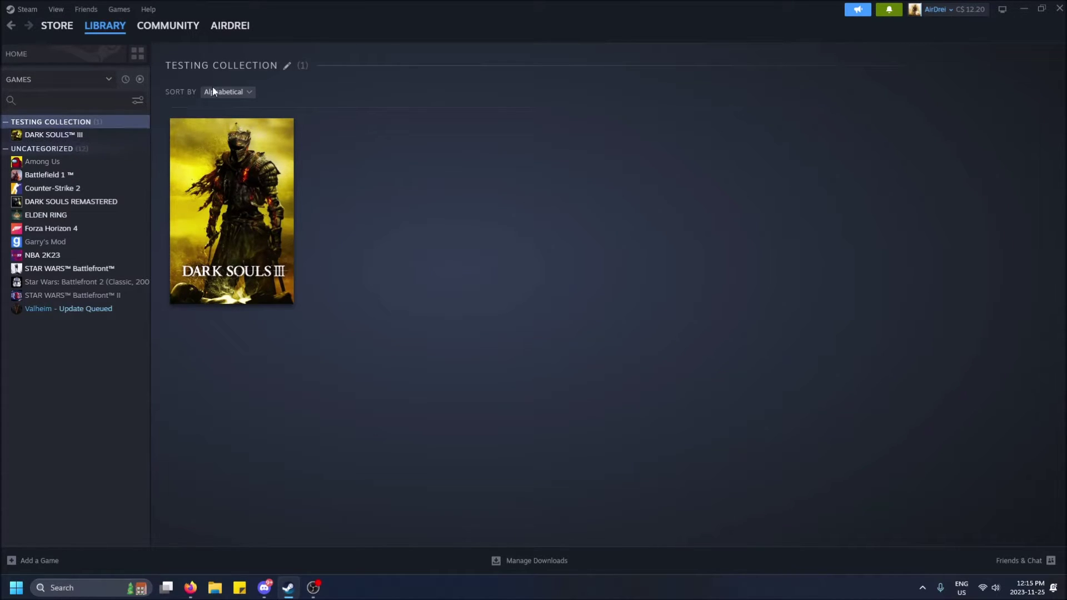
Step: Turn off grouping by collection in the game list and recheck the list's display options
click(109, 79)
click(73, 129)
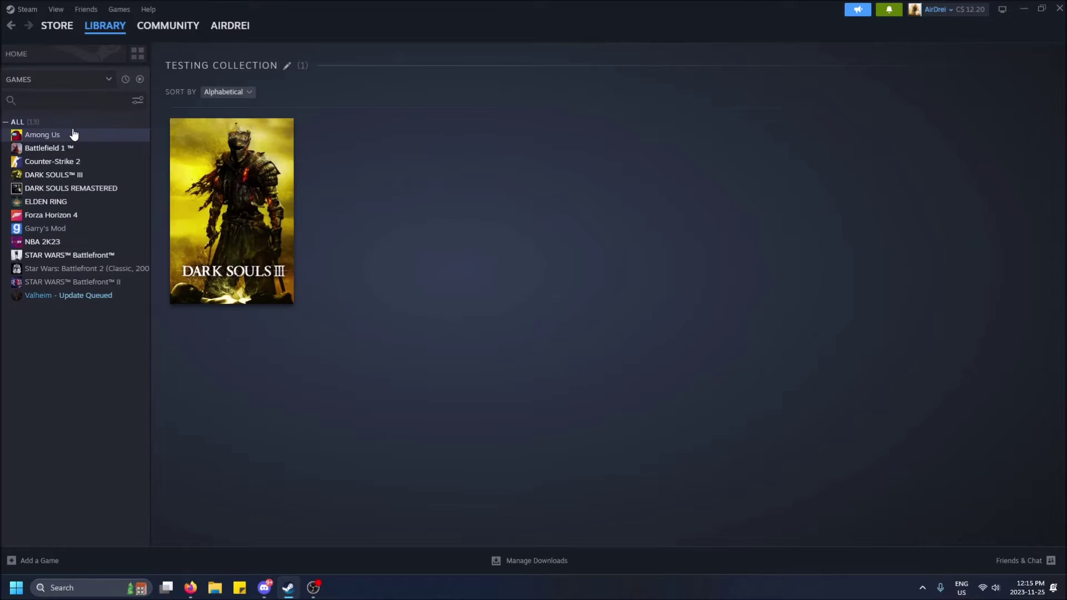
click(99, 79)
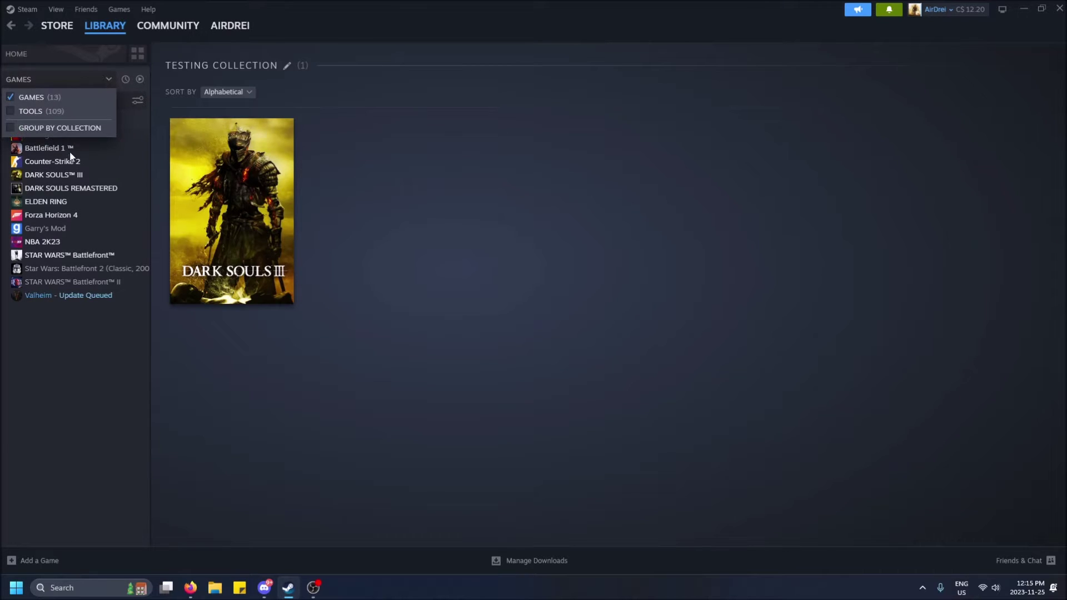
click(302, 96)
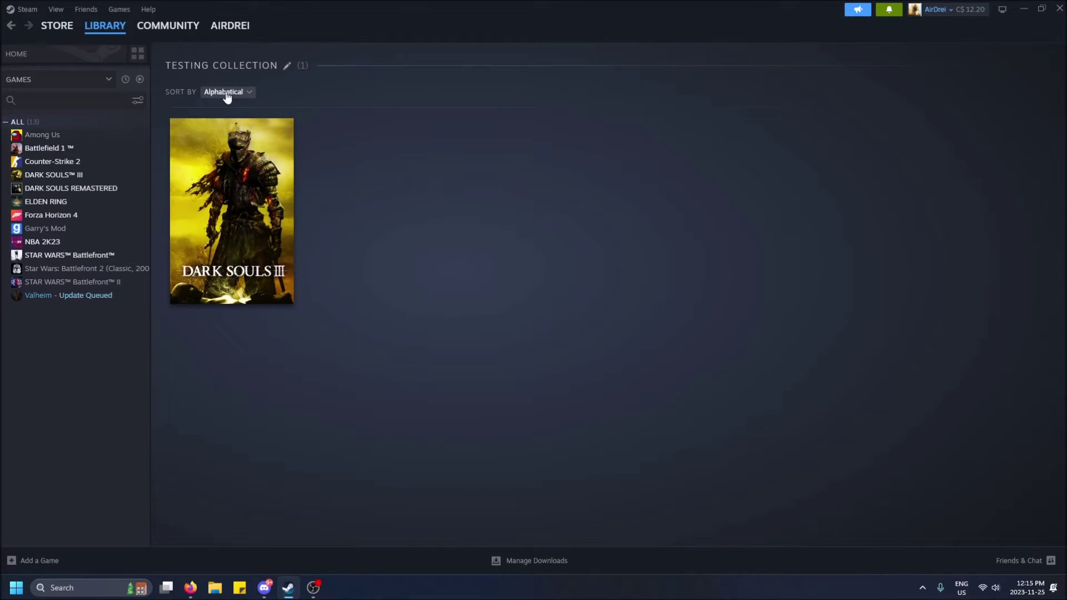
click(63, 97)
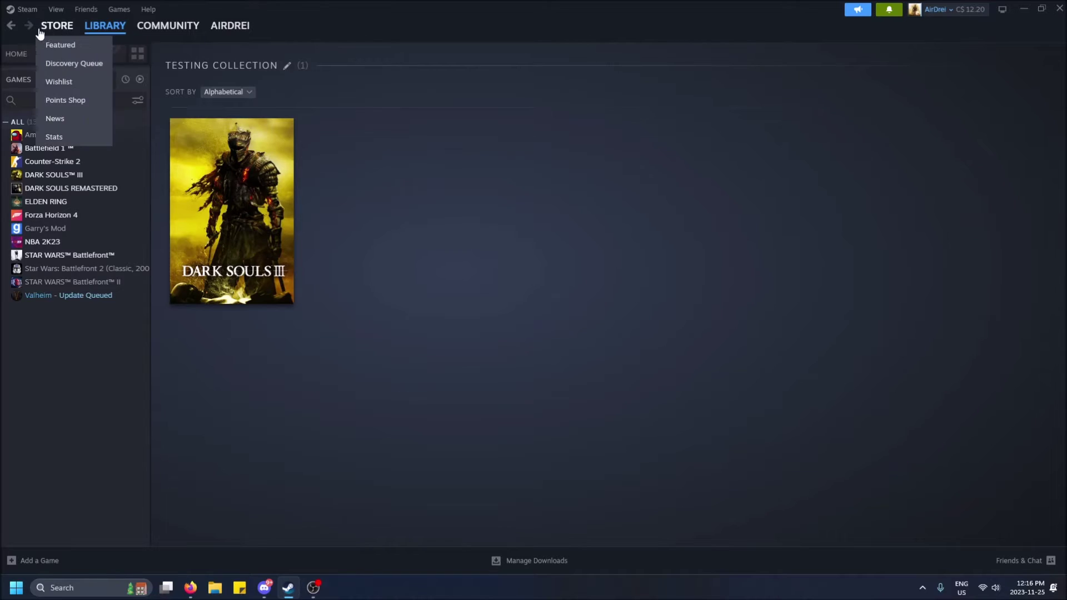
Step: Return to the library home and change the Play Next shelf to Collections View
mouse_move(106, 29)
click(99, 47)
scroll(281, 255, down, 2)
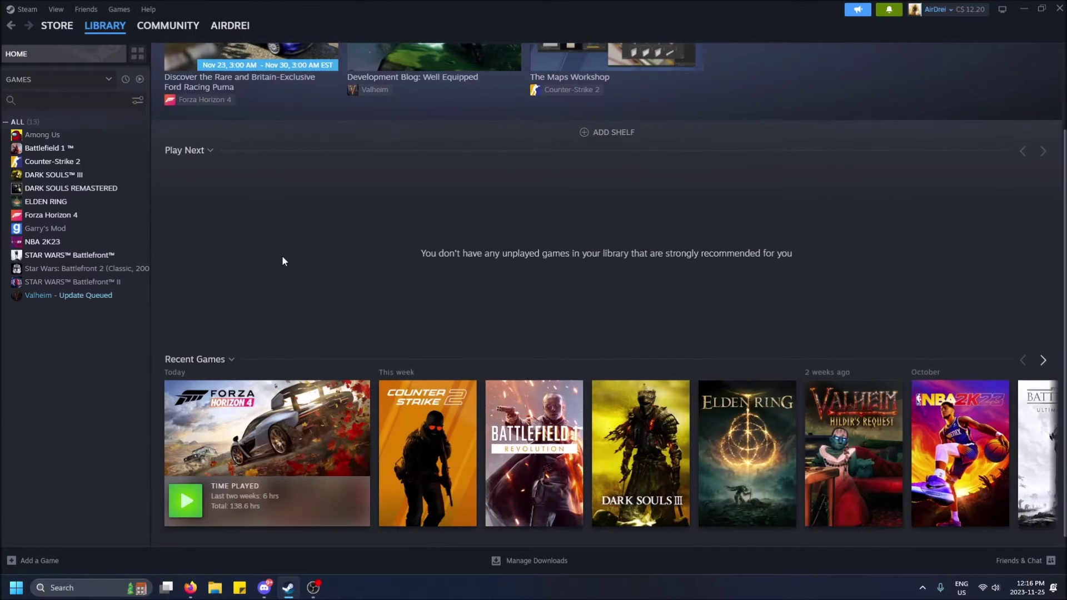
scroll(225, 215, up, 3)
click(203, 255)
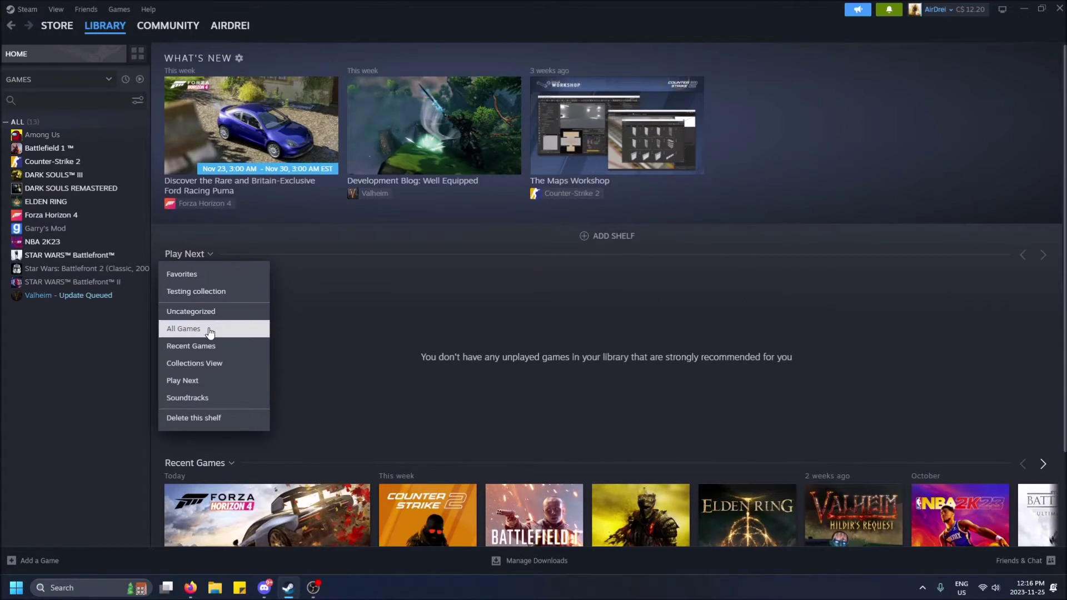
click(213, 362)
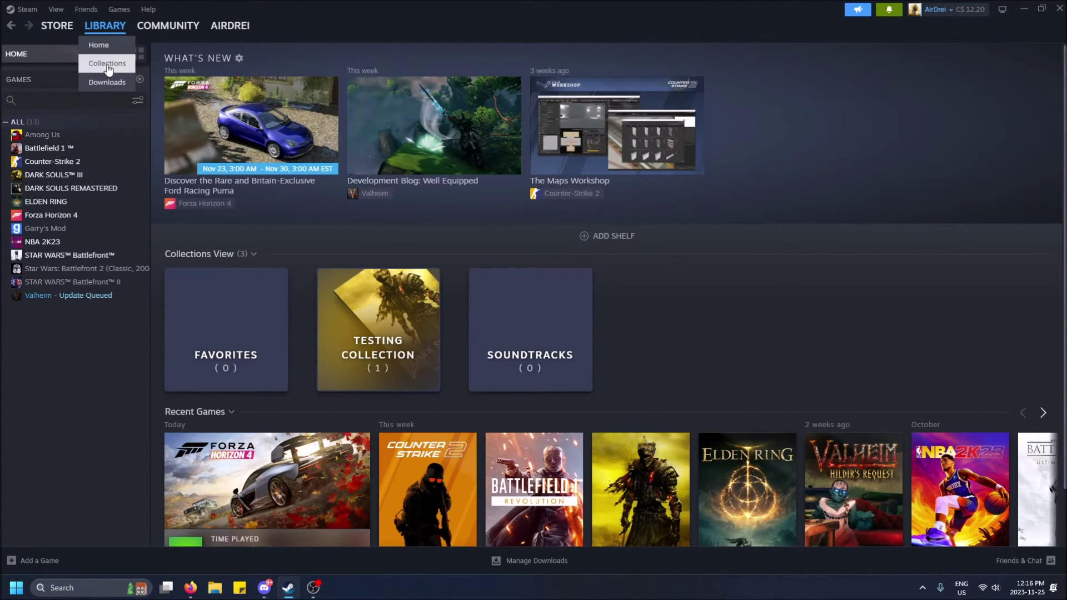
Step: View the library's Collections page and return to the library home
click(106, 62)
mouse_move(105, 26)
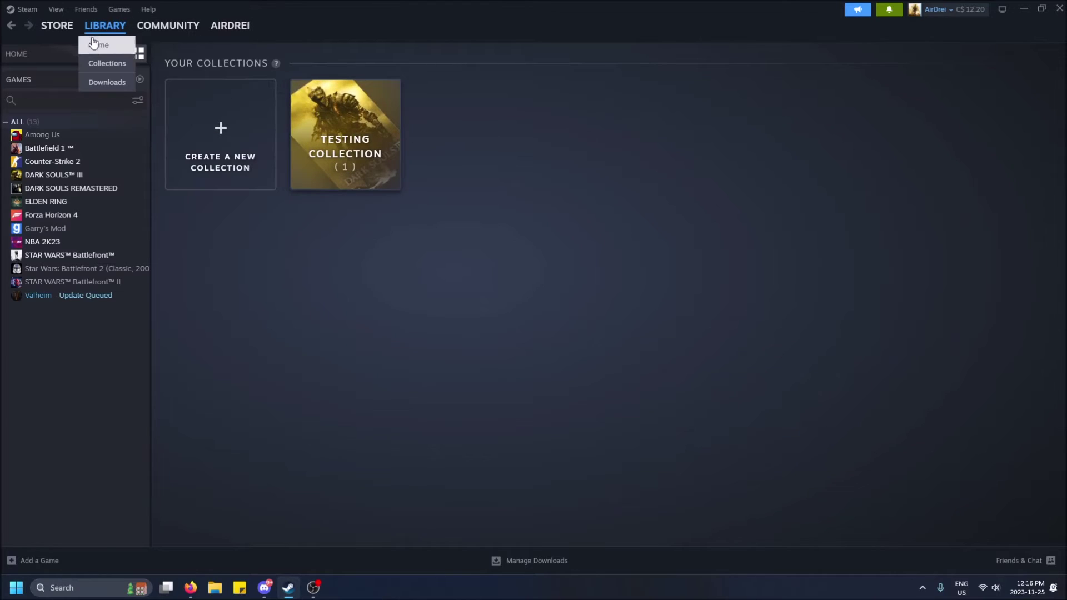
click(95, 44)
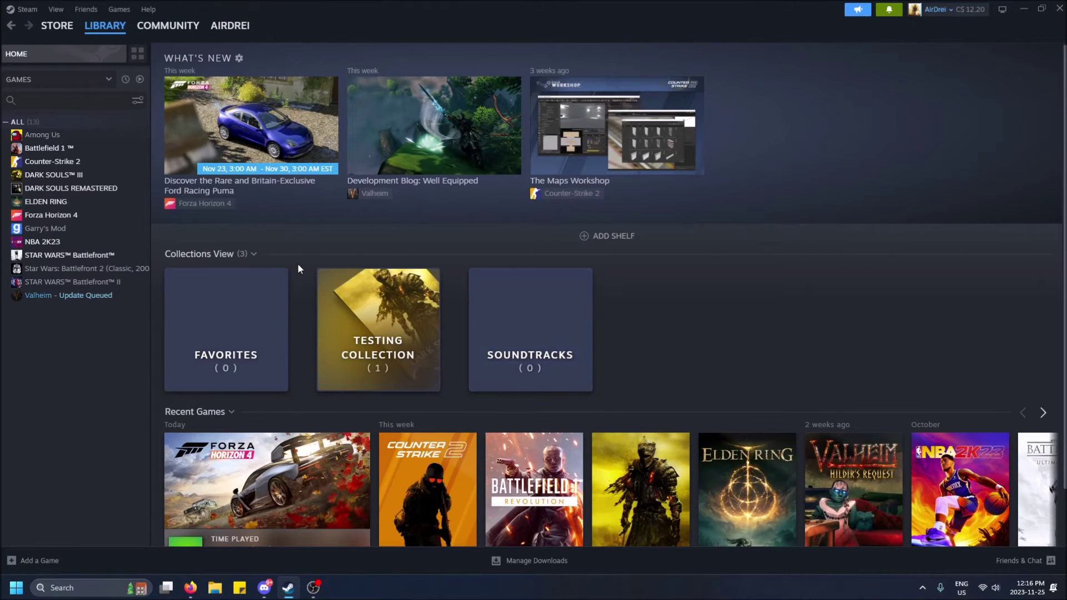
Step: Change the Collections View shelf to Play Next, and after that to Soundtracks
scroll(256, 239, down, 1)
click(236, 193)
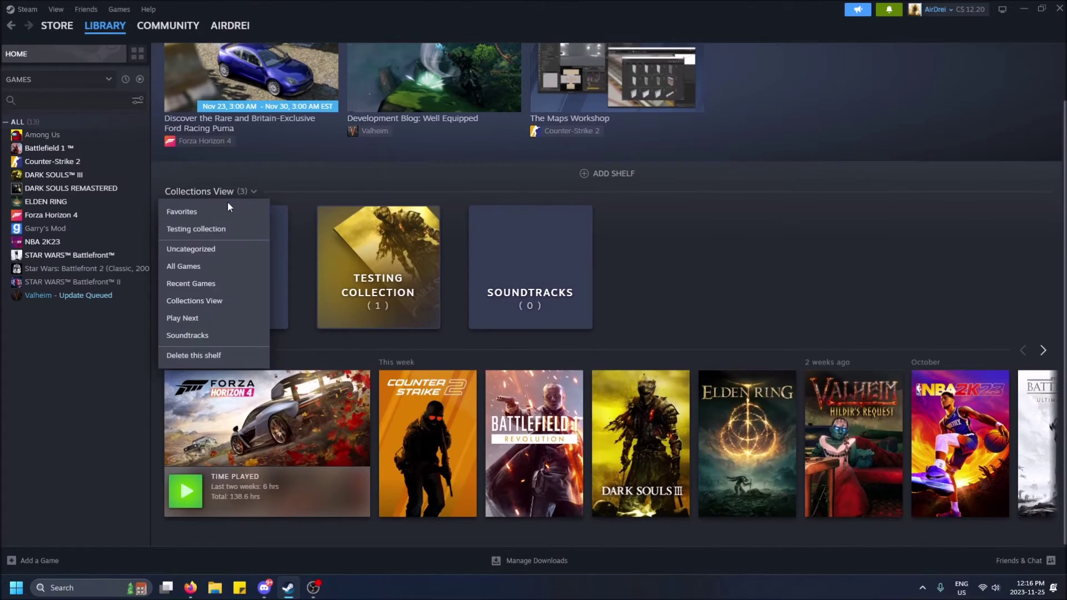
click(198, 318)
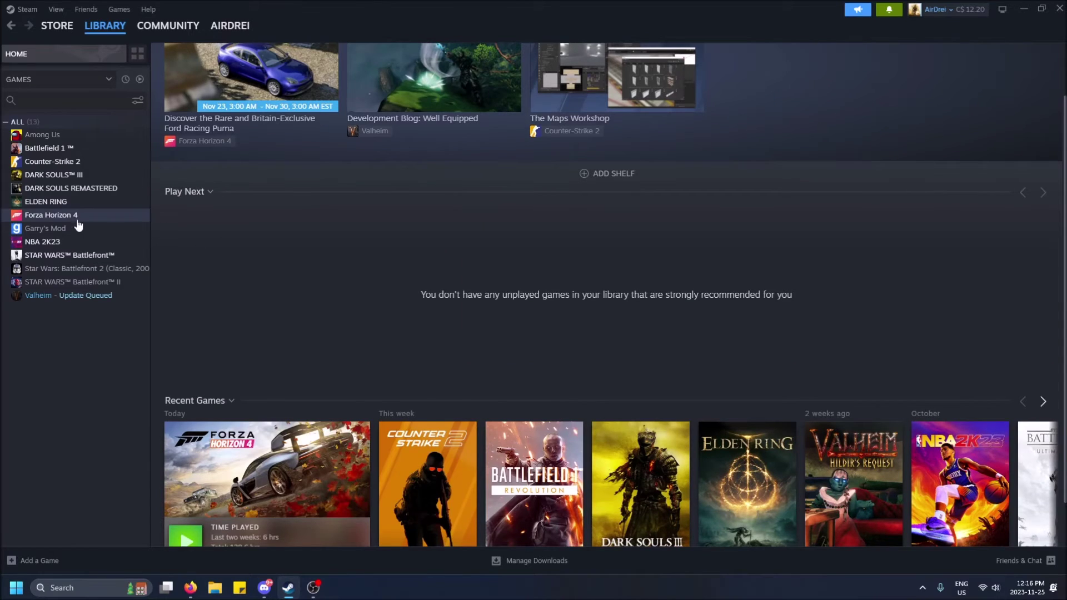
click(205, 191)
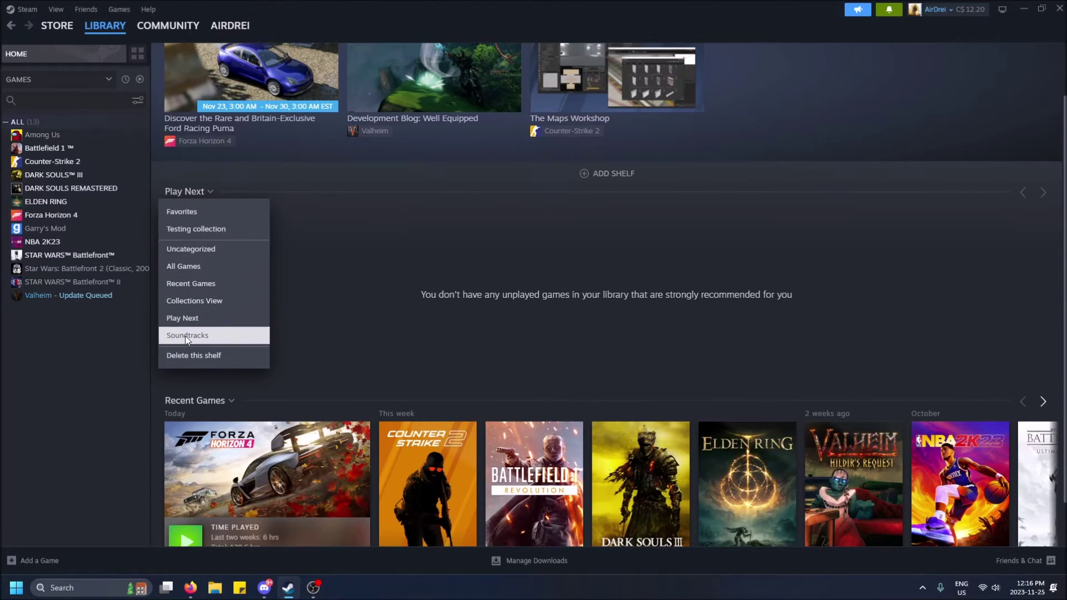
click(185, 336)
click(198, 254)
click(416, 332)
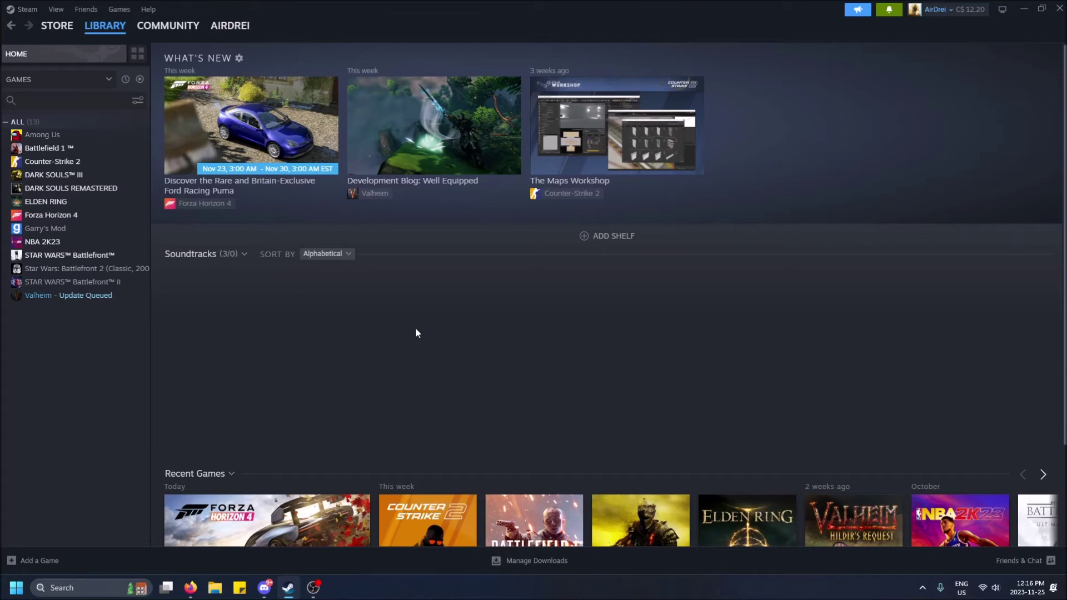
Step: Delete the Soundtracks shelf from the library home and check the display options of the Recent Games shelf
click(201, 253)
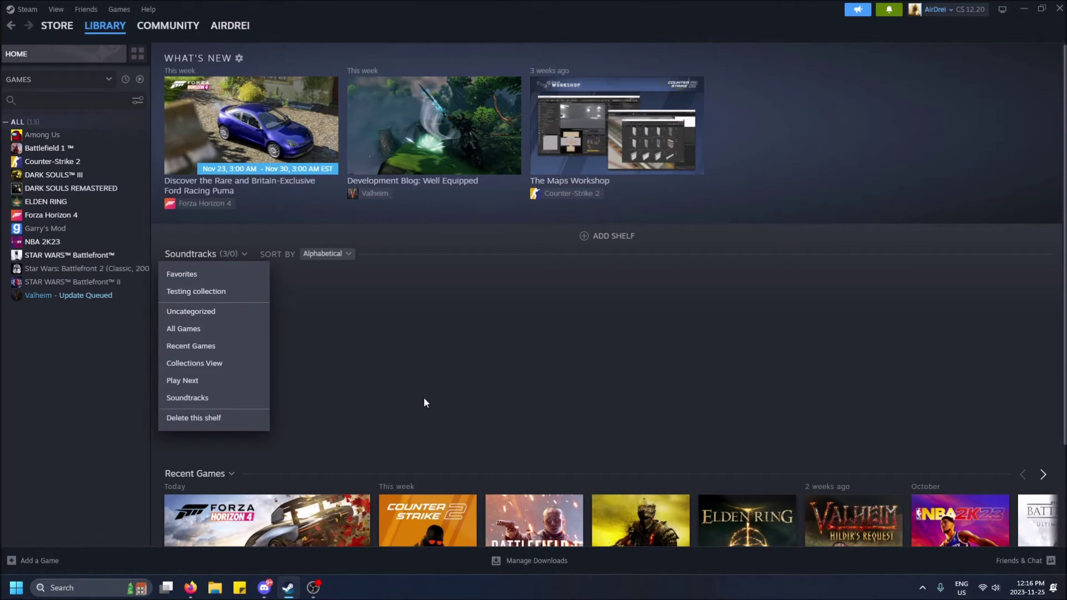
click(200, 417)
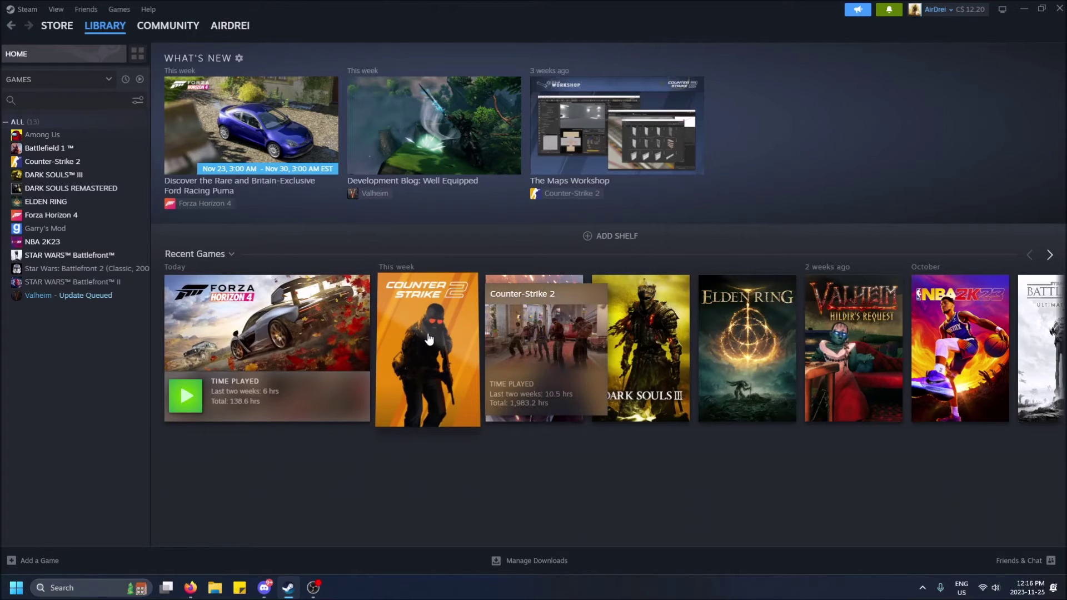
click(191, 254)
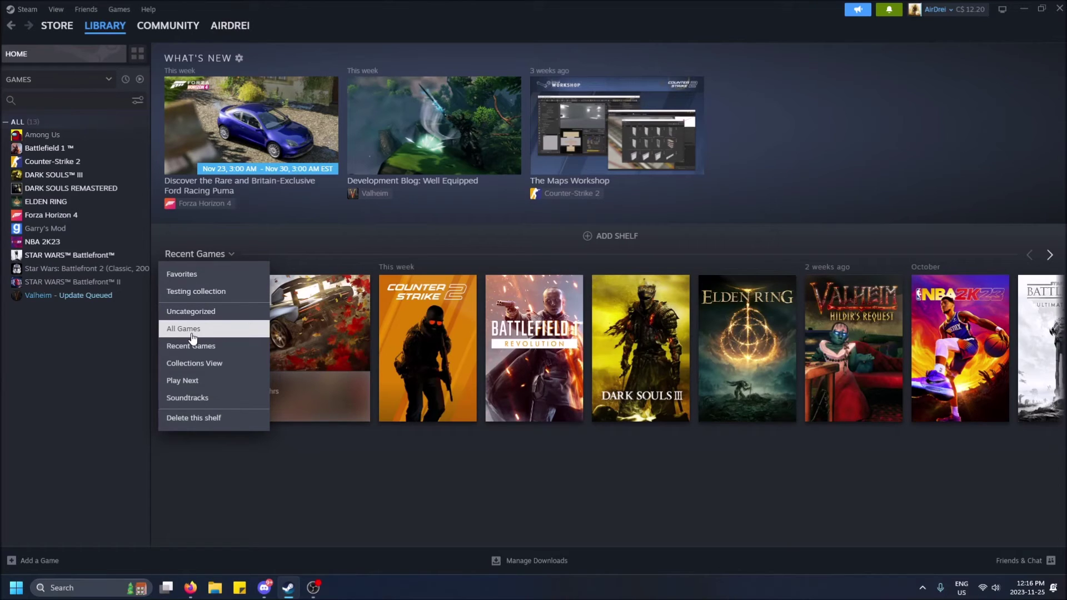
click(704, 232)
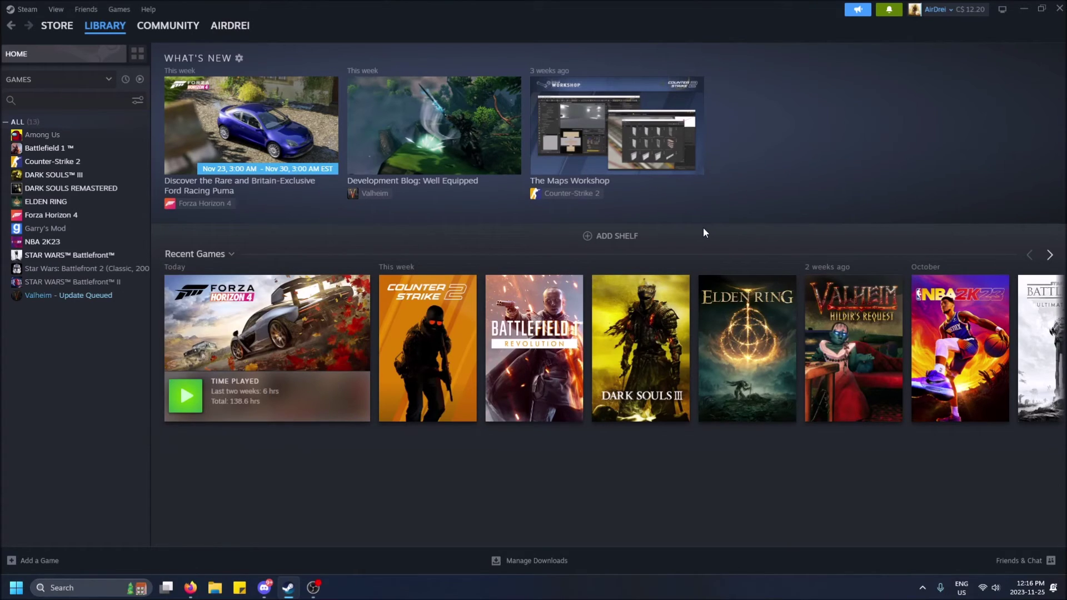